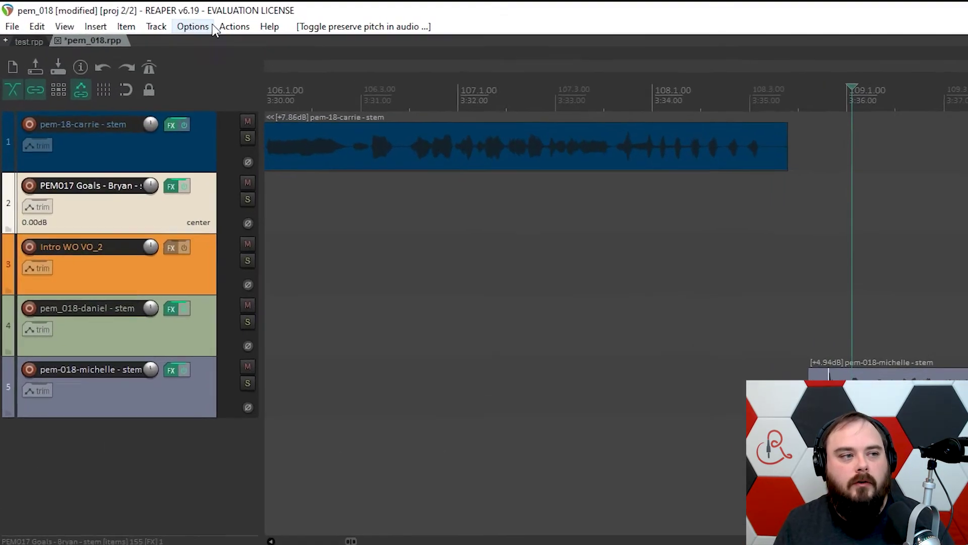
Step: Open the action list, filter it for "set rate" and select "Transport: Set playrate to 1.0"
click(152, 16)
click(275, 48)
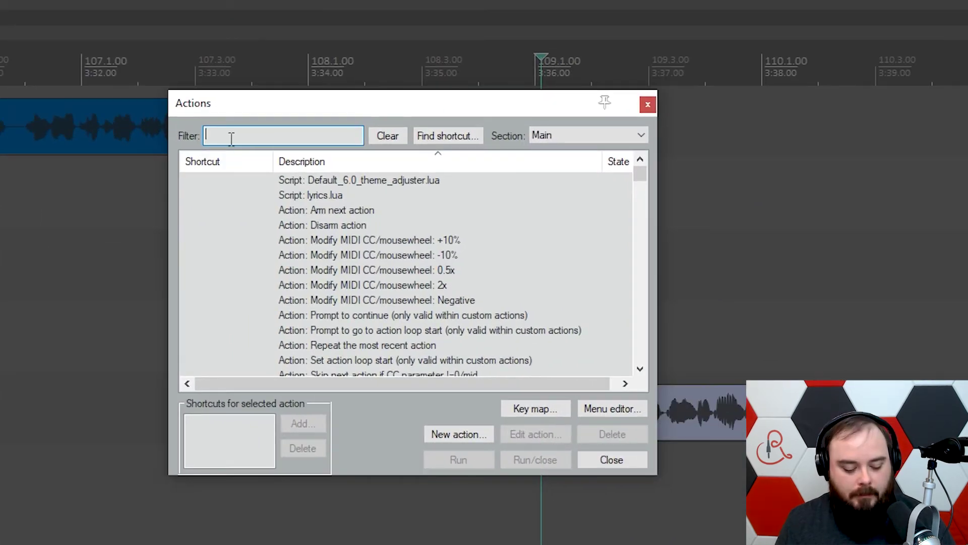
text(set rate)
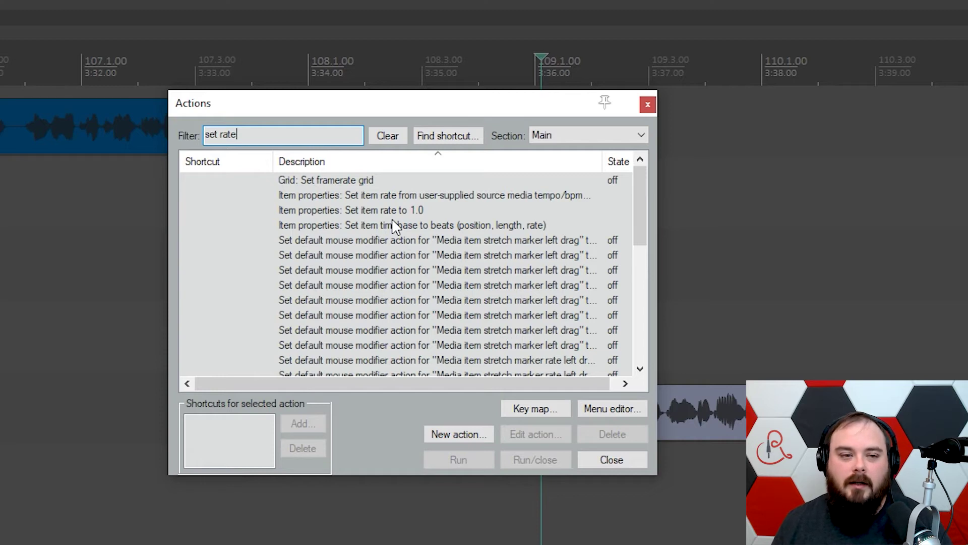
scroll(347, 202, down, 6)
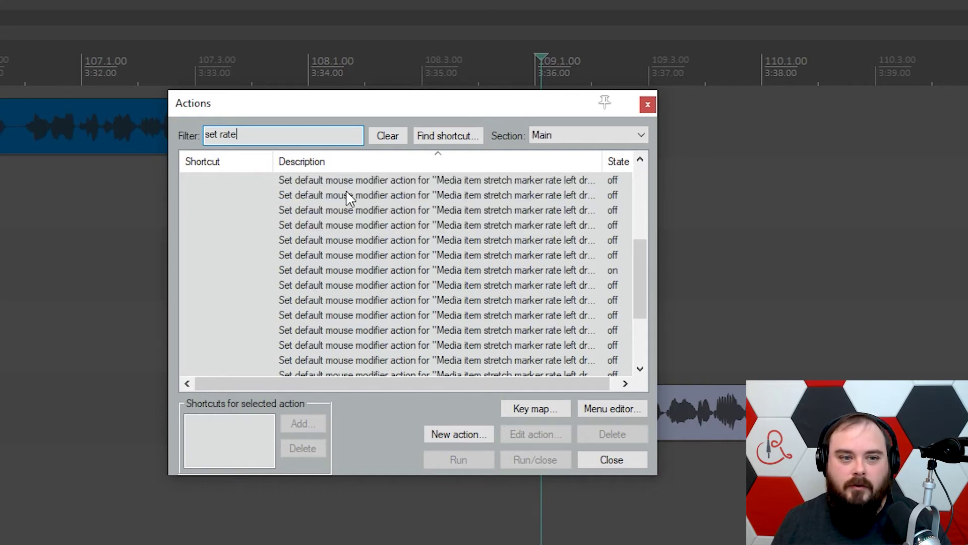
click(295, 360)
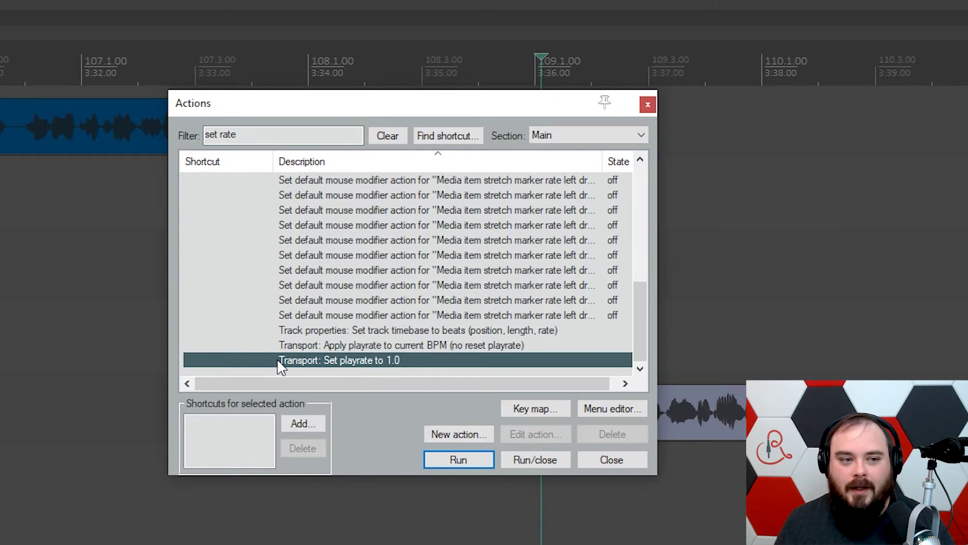
click(456, 435)
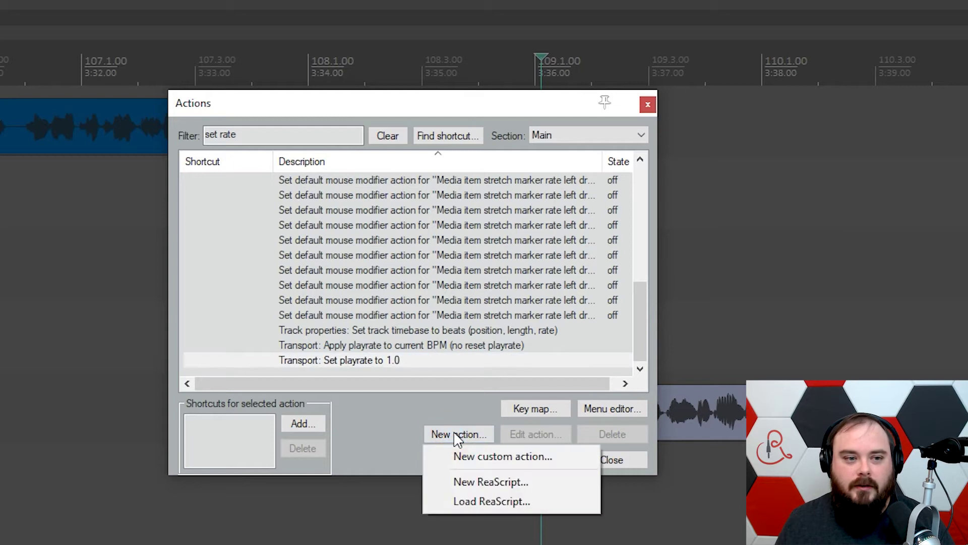
click(460, 456)
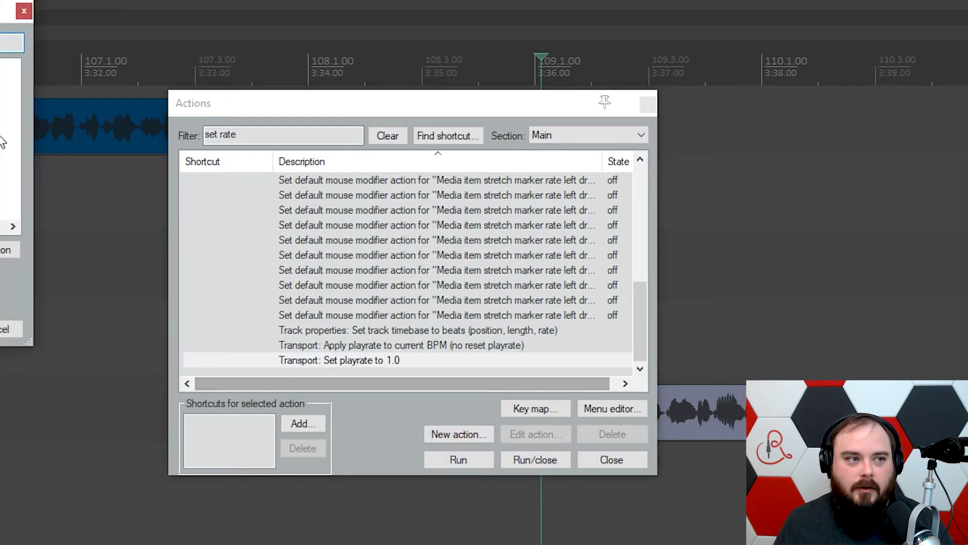
drag(2, 15, 456, 115)
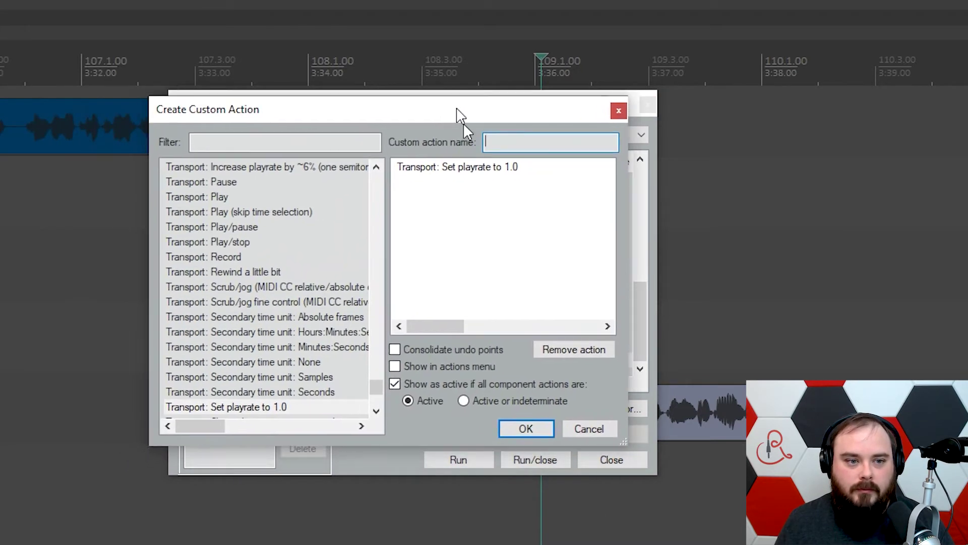
click(417, 170)
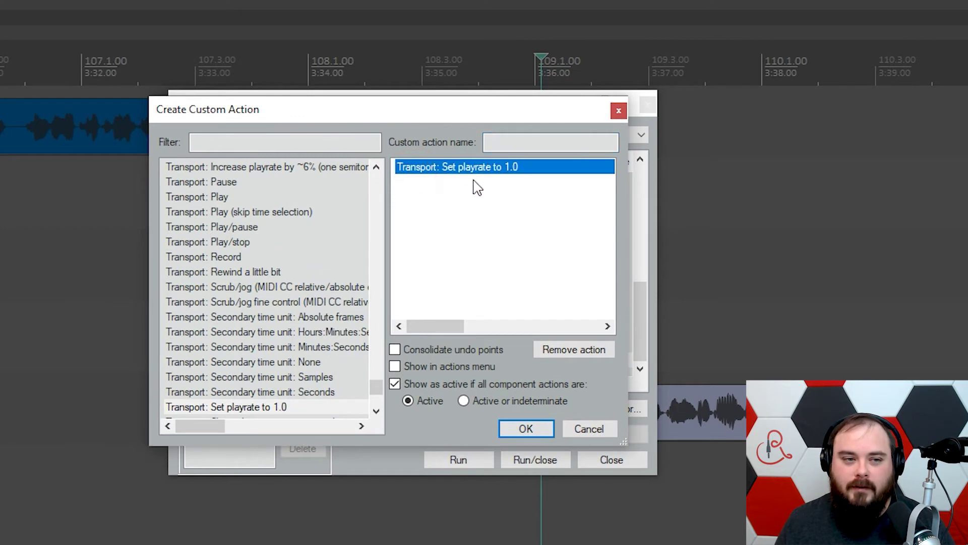
click(474, 185)
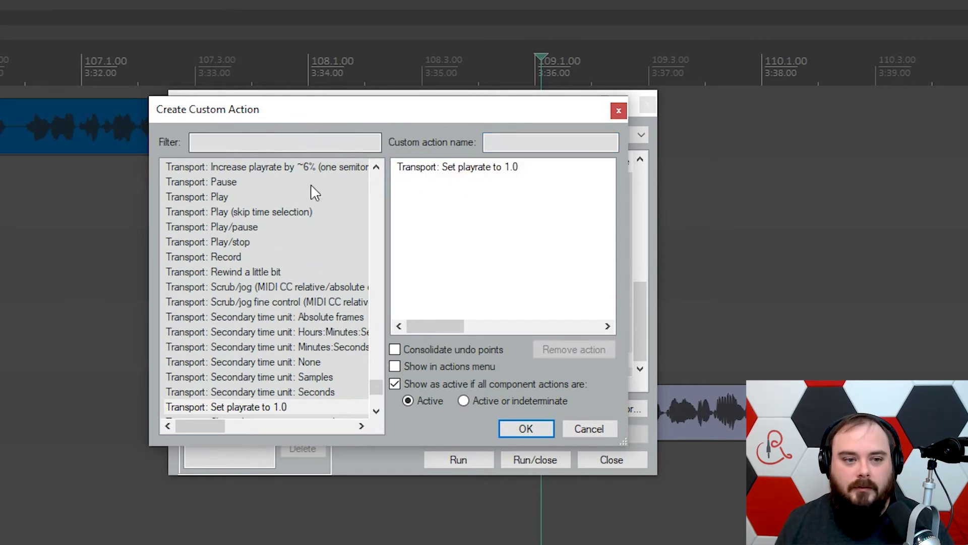
click(603, 430)
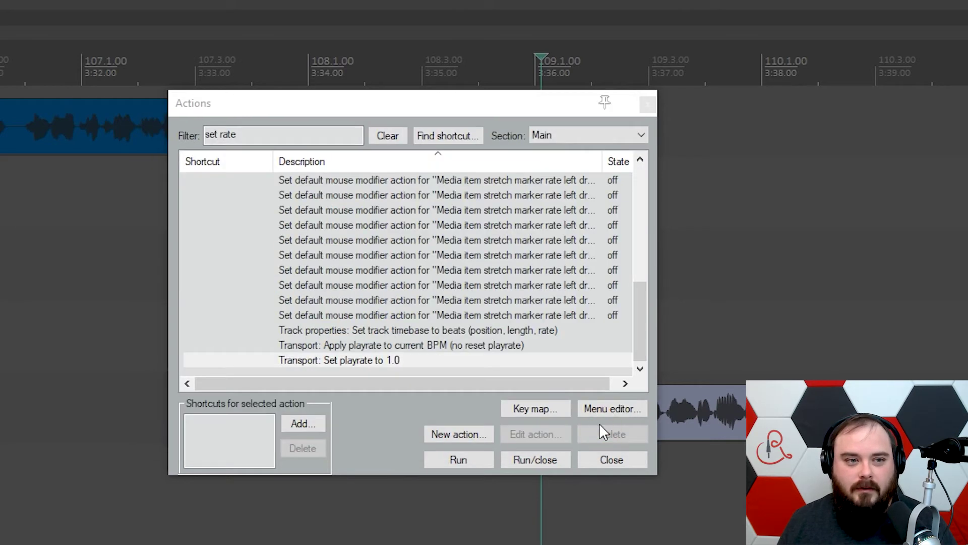
Step: Look up the action bound to Ctrl+Alt+R, and start a new custom action based on "Transport: Set playrate to 1.0"
click(459, 135)
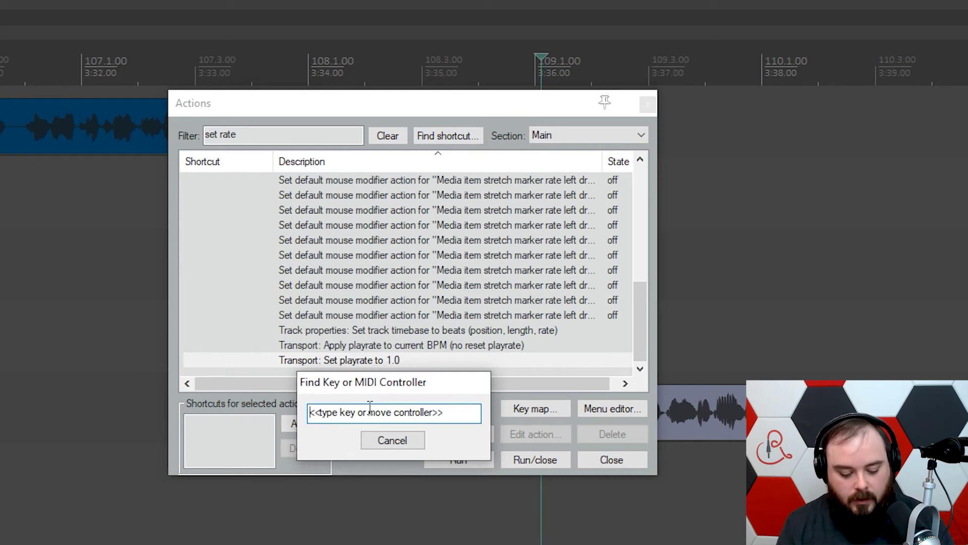
key(ctrl+alt+r)
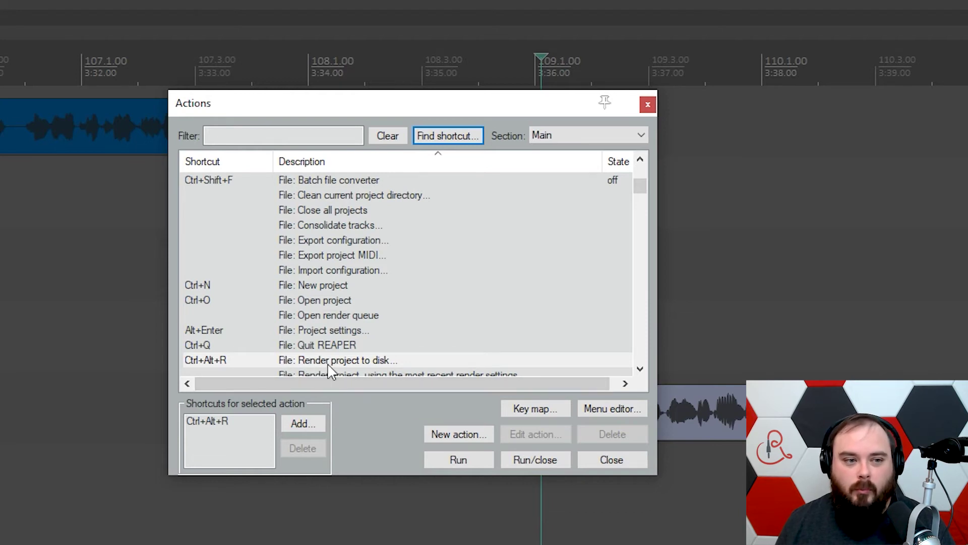
click(249, 136)
text(set rate)
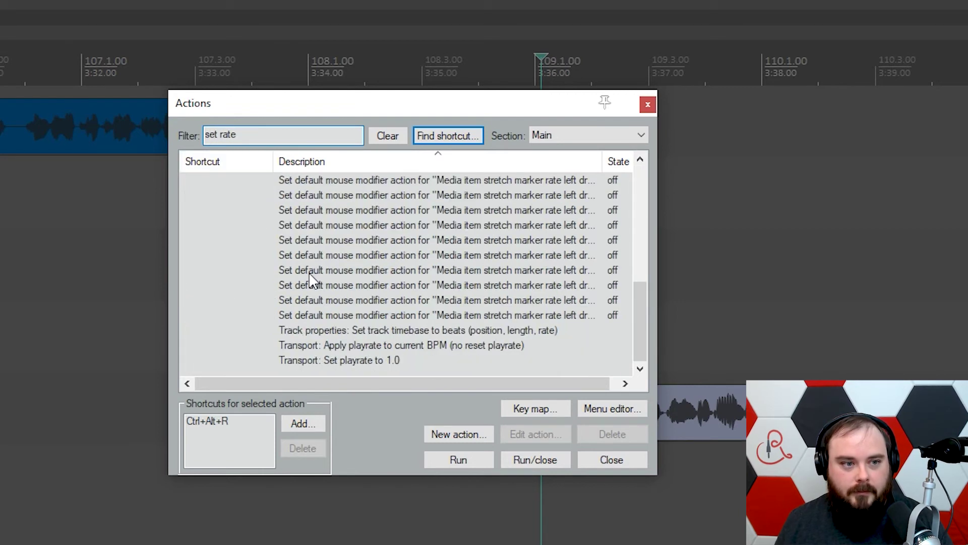
click(334, 360)
click(470, 434)
click(473, 458)
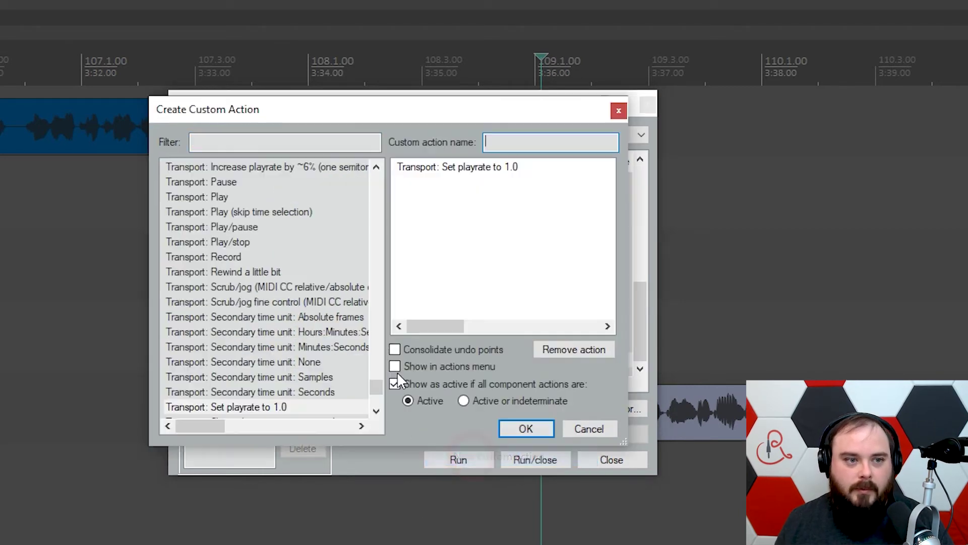
Step: Find "File: Render project to disk..." and add it after the playrate action in the custom action's sequence
click(255, 145)
text(render to)
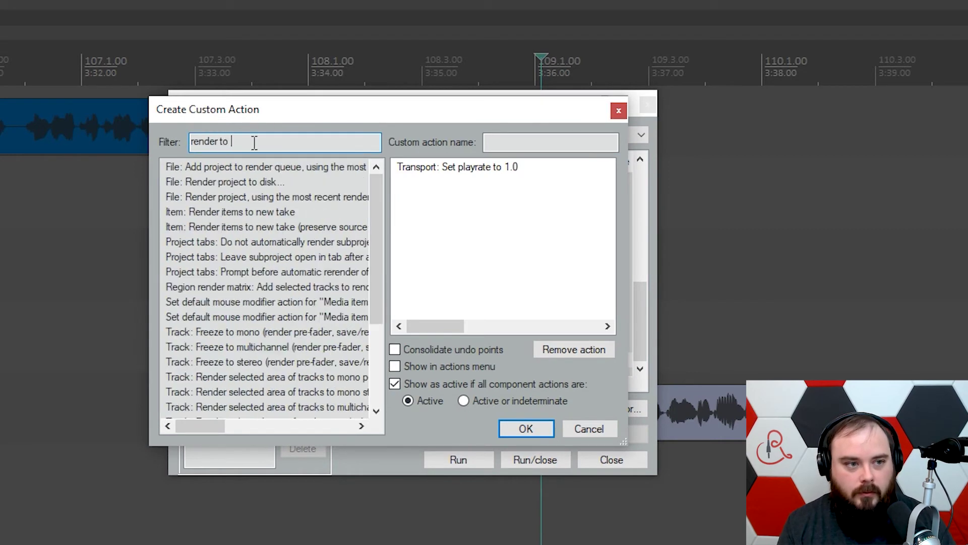
click(218, 183)
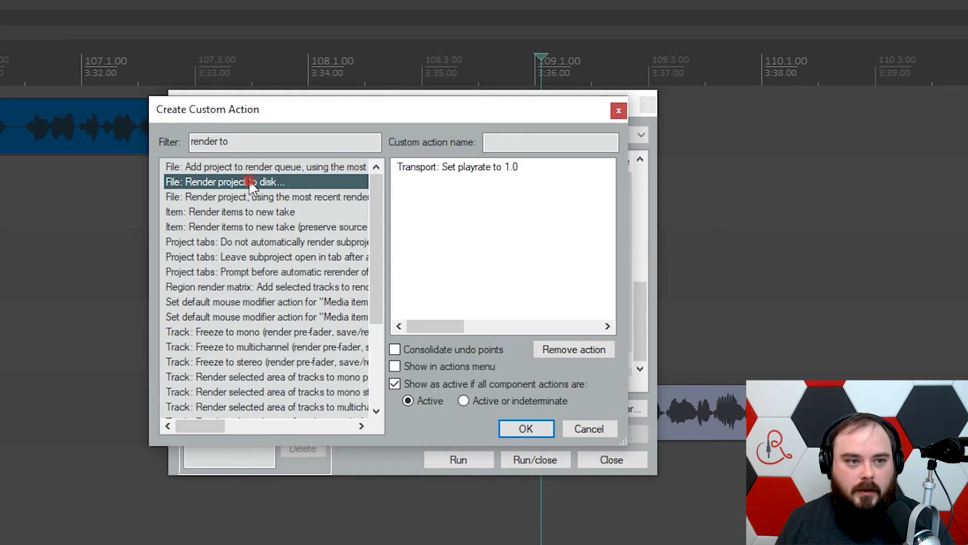
drag(249, 180, 438, 203)
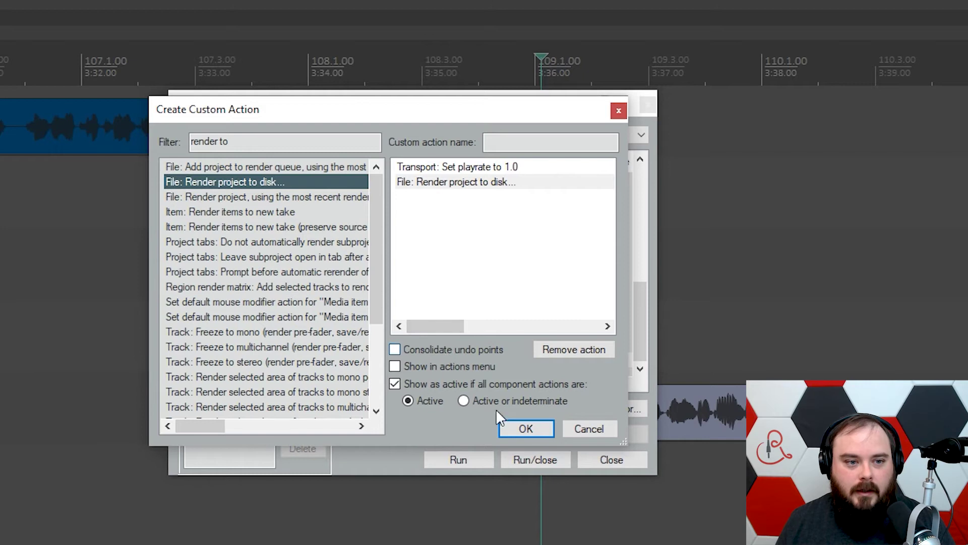
Step: Name the custom action "Custom Render" and save it
click(529, 432)
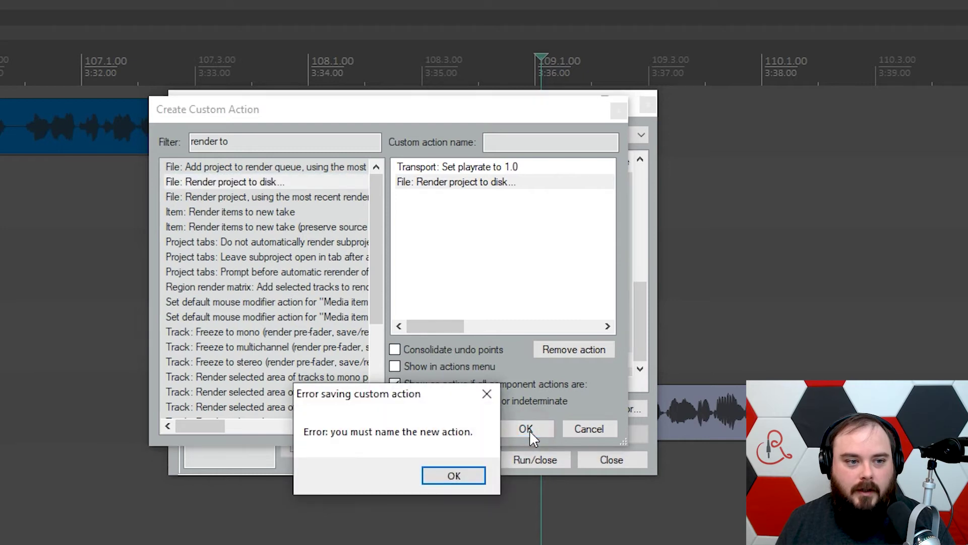
click(460, 476)
click(507, 144)
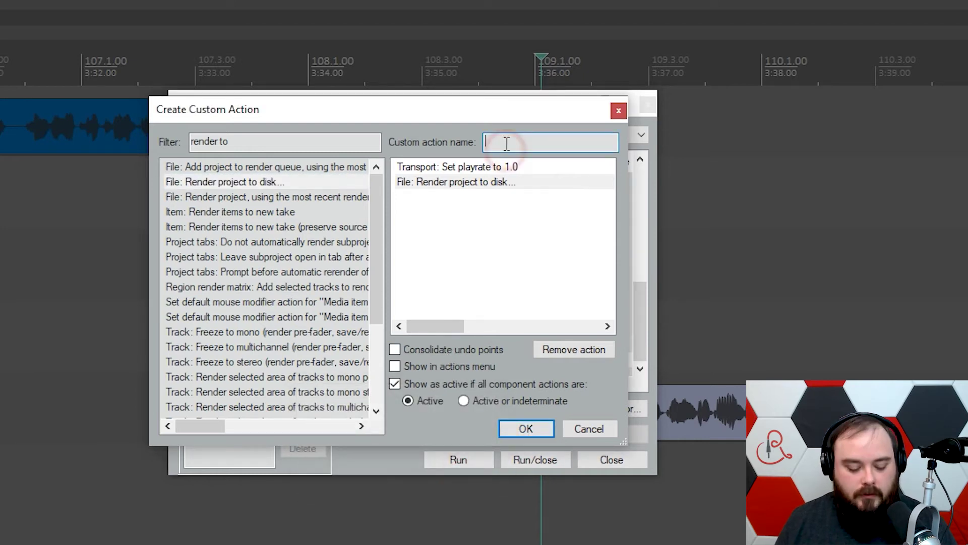
text(Cu)
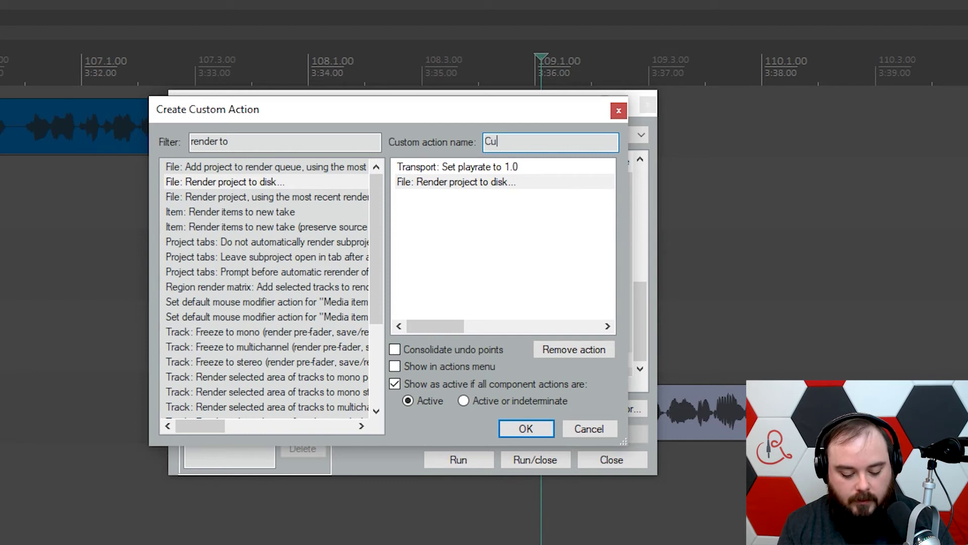
text(stom Render)
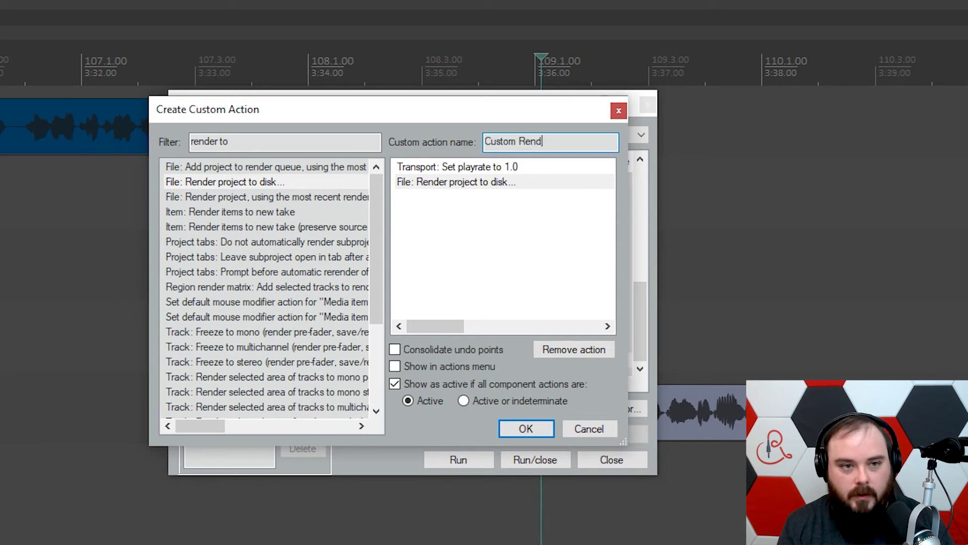
click(525, 427)
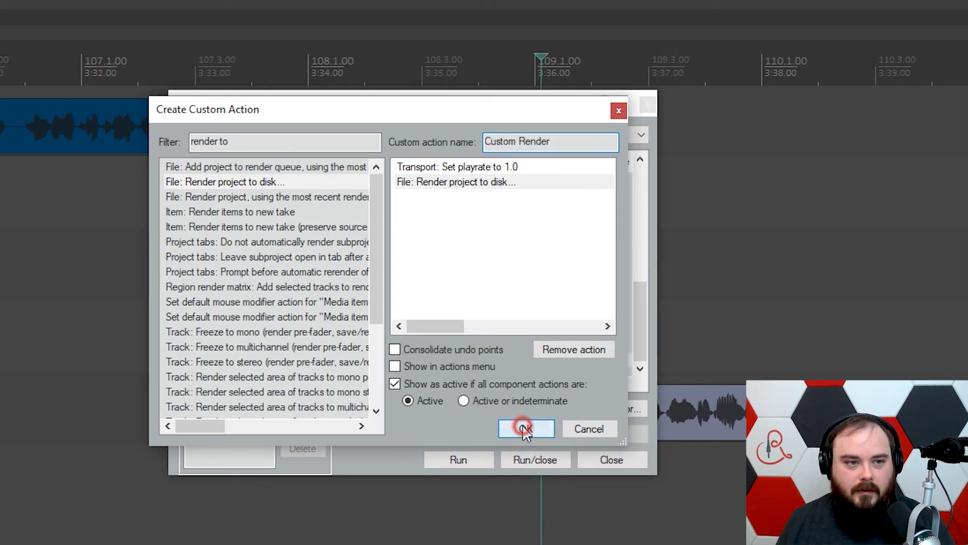
click(387, 141)
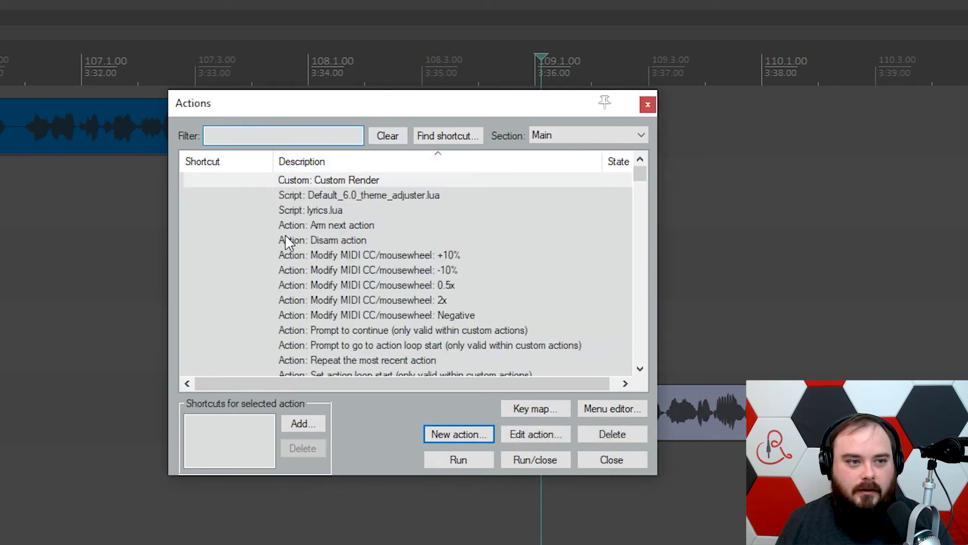
click(303, 181)
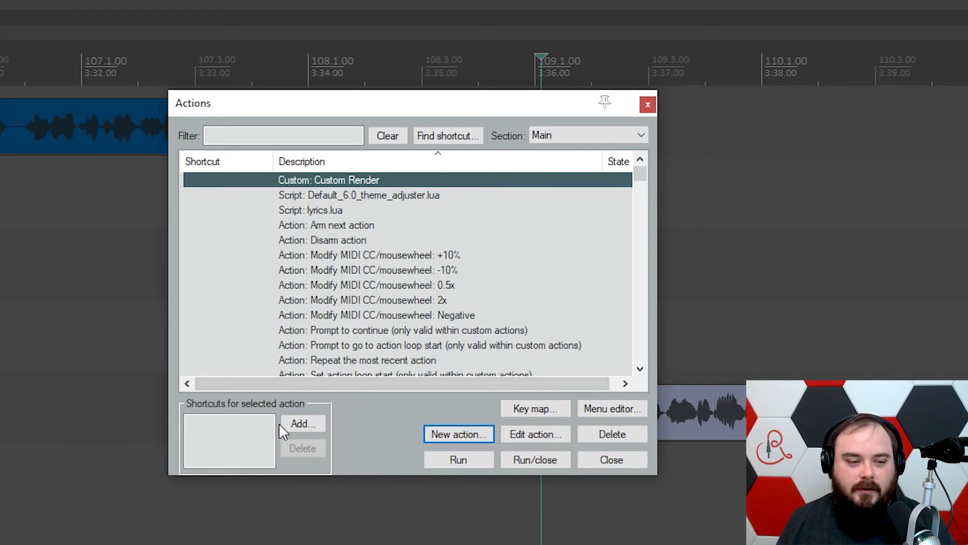
click(300, 424)
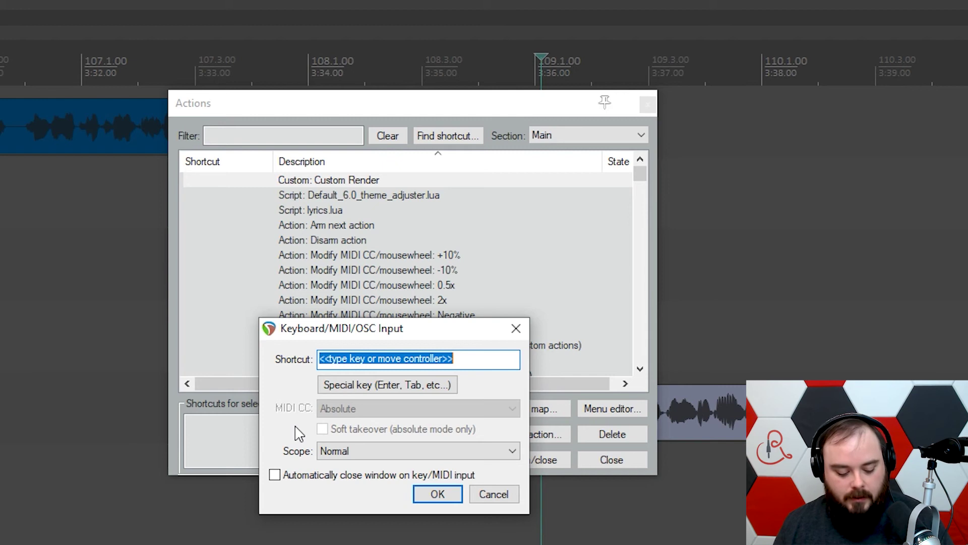
key(ctrl+alt+r)
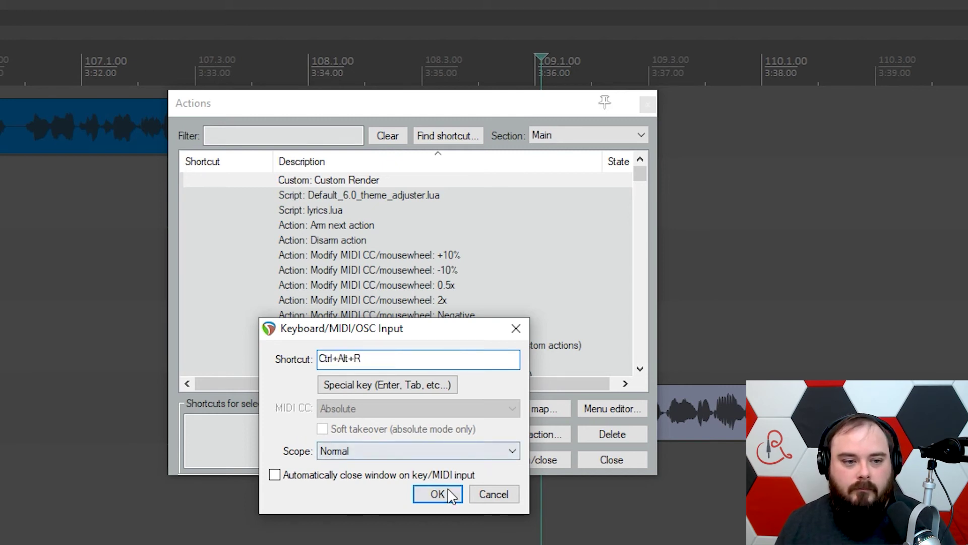
click(475, 495)
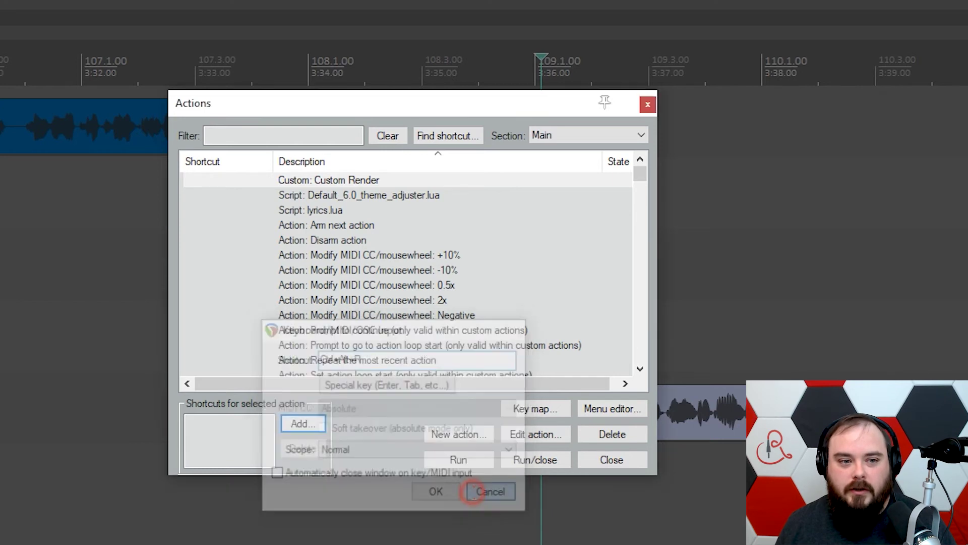
click(640, 459)
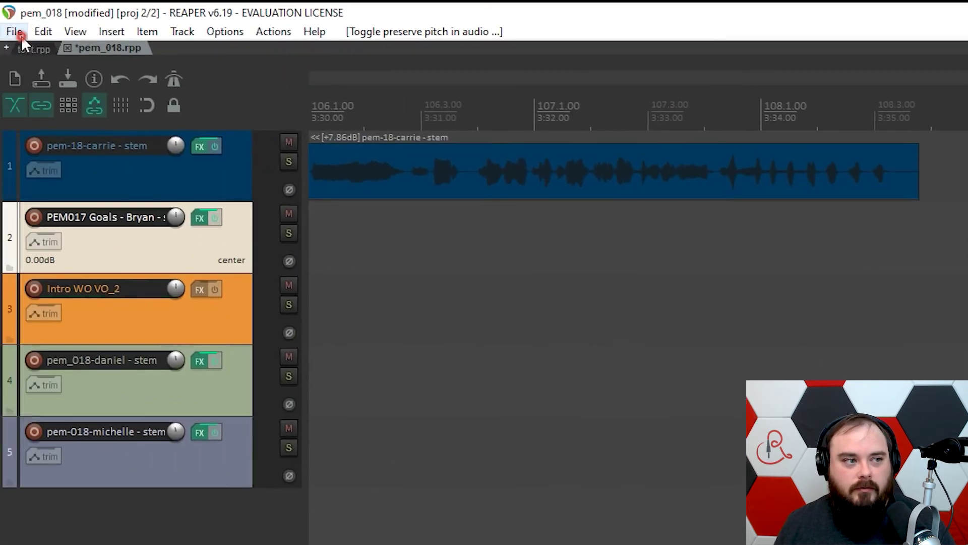
click(17, 31)
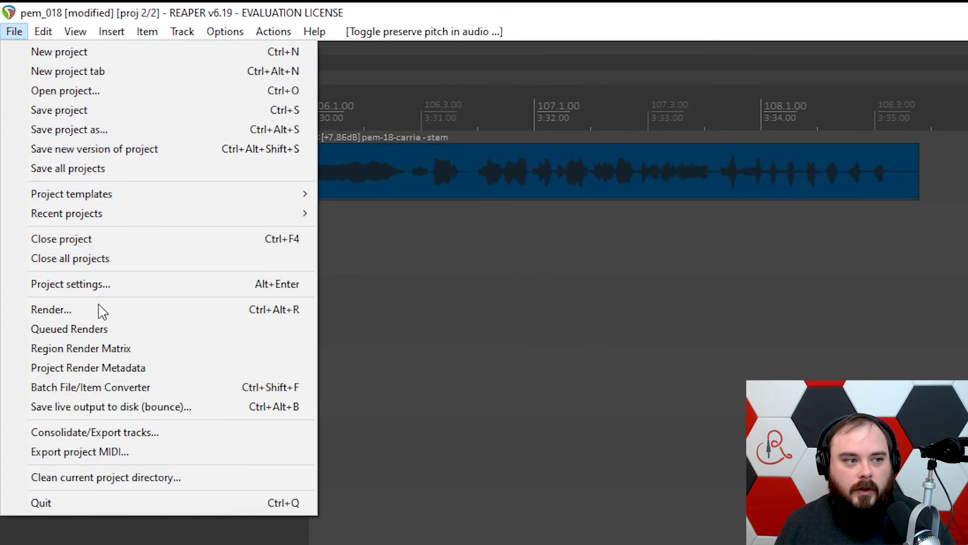
click(281, 317)
Step: Assign Ctrl+Alt+R as the shortcut for the Custom Render action, overriding its existing mapping, and close the action list
click(273, 31)
click(283, 47)
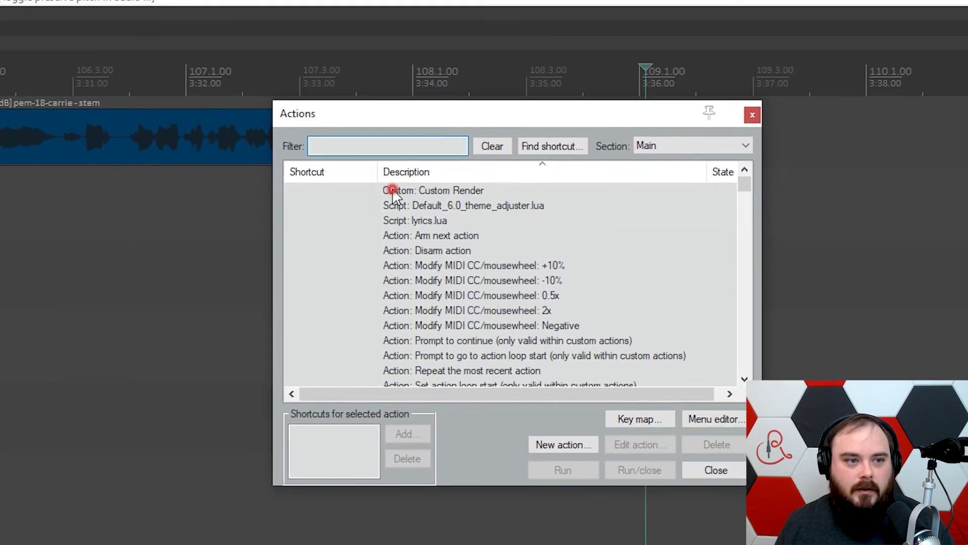
click(392, 190)
click(401, 434)
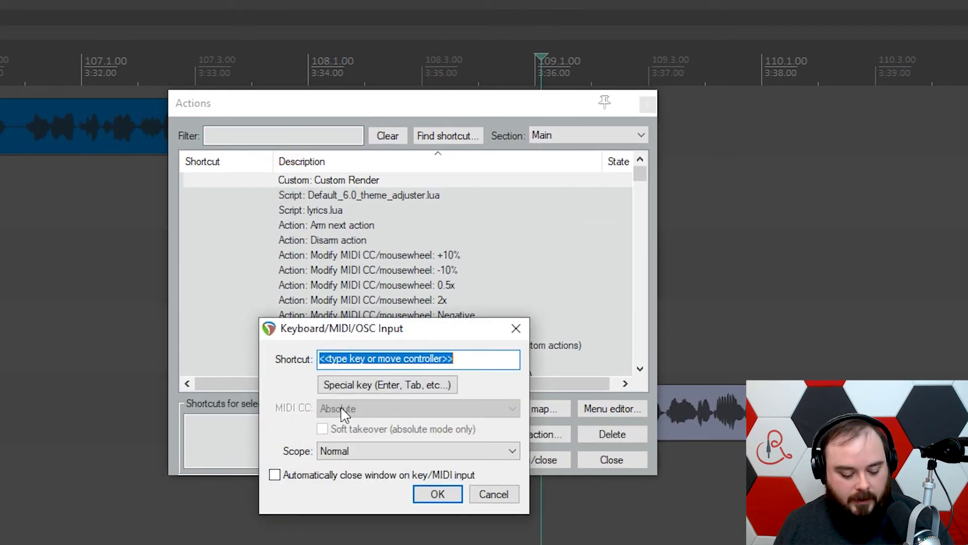
key(ctrl+alt+r)
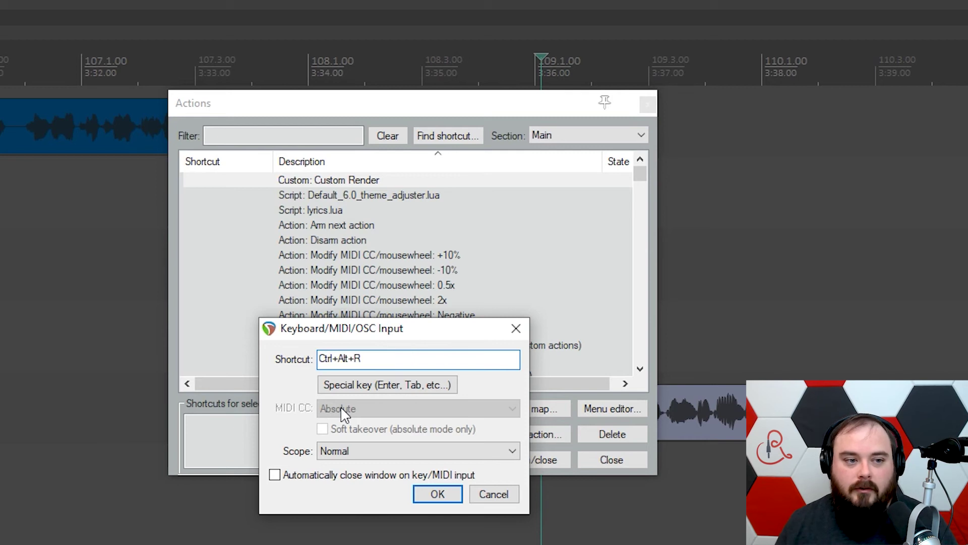
click(433, 493)
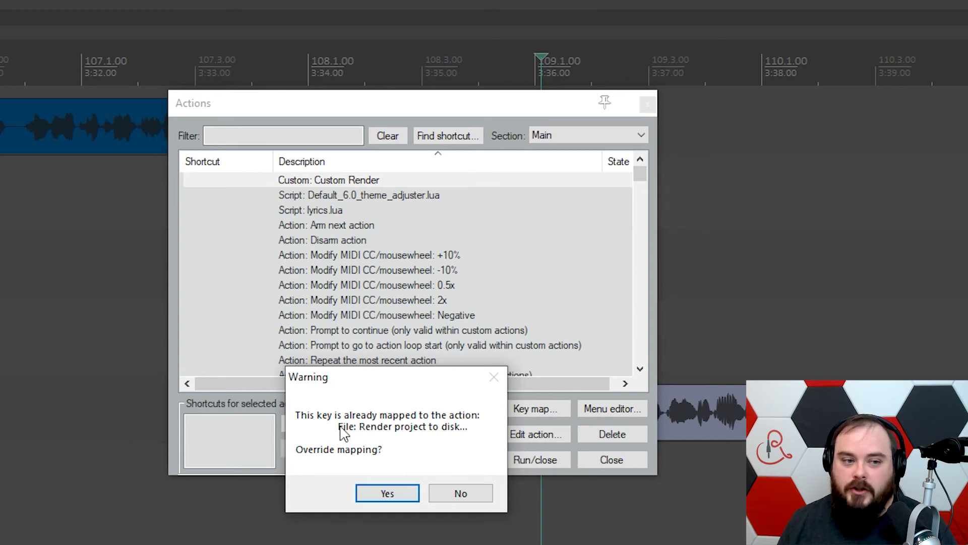
click(371, 488)
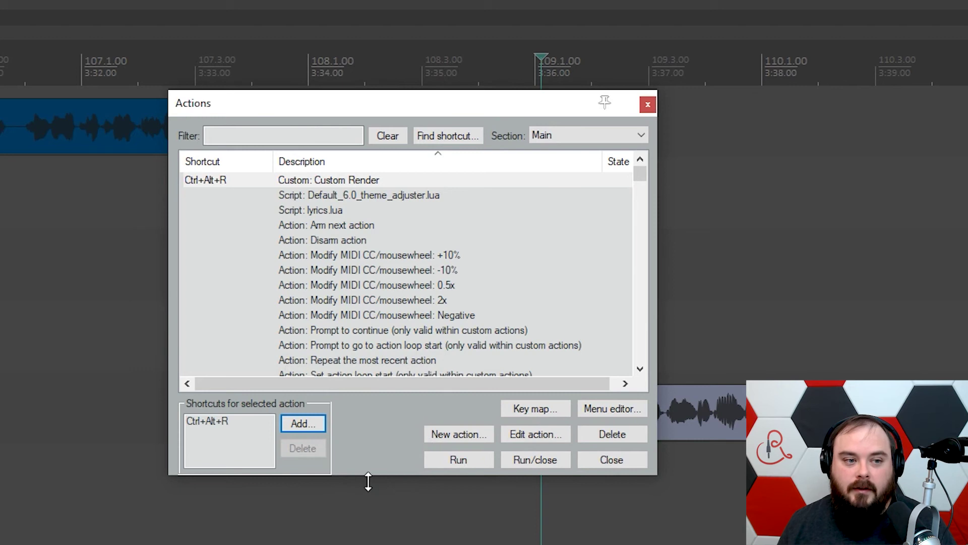
click(605, 462)
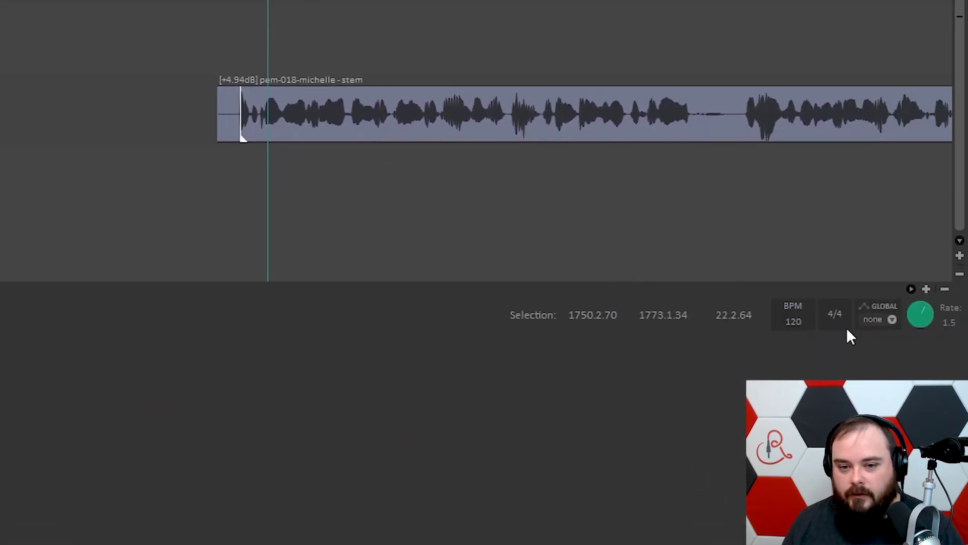
Step: Run the Custom Render action through its assigned shortcut to reset the playback rate to 1.0 and open the render settings
click(508, 401)
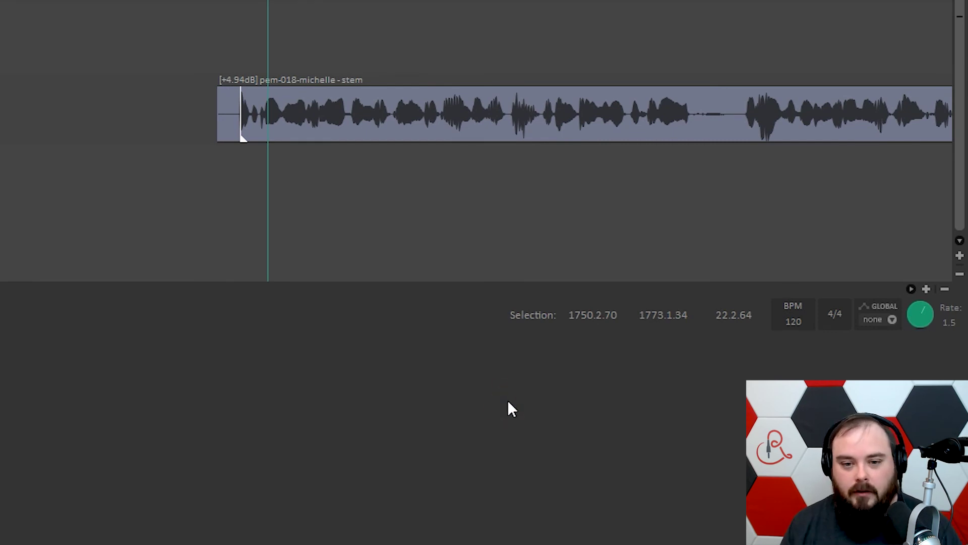
key(ctrl+alt+r)
double_click(933, 320)
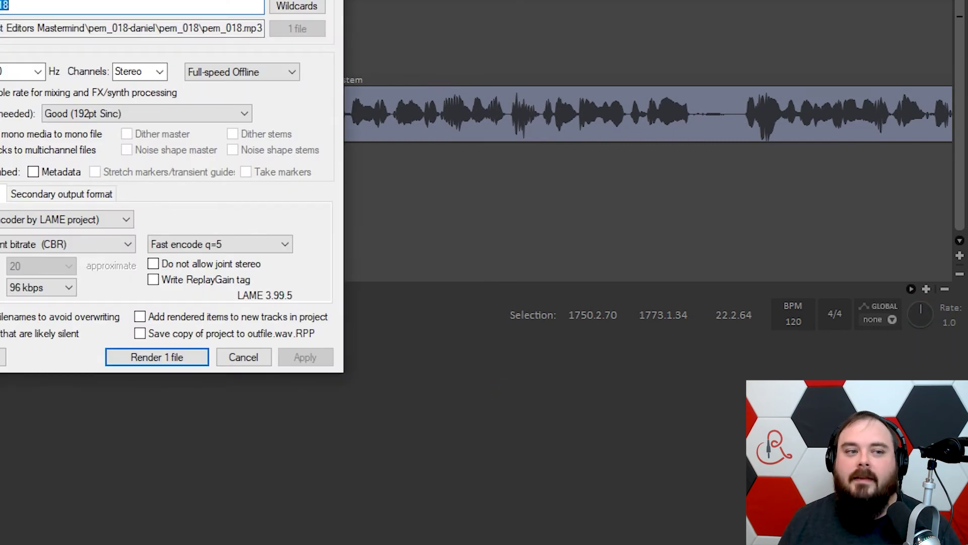